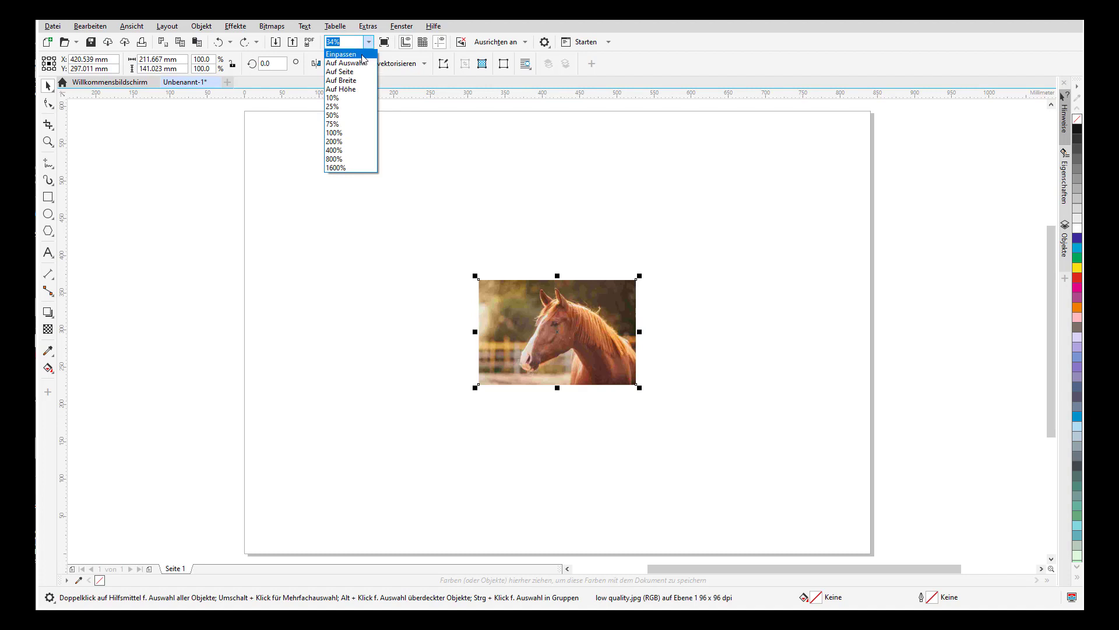
Step: Remove the JPEG artifacts from the selected horse photo
left_click(363, 63)
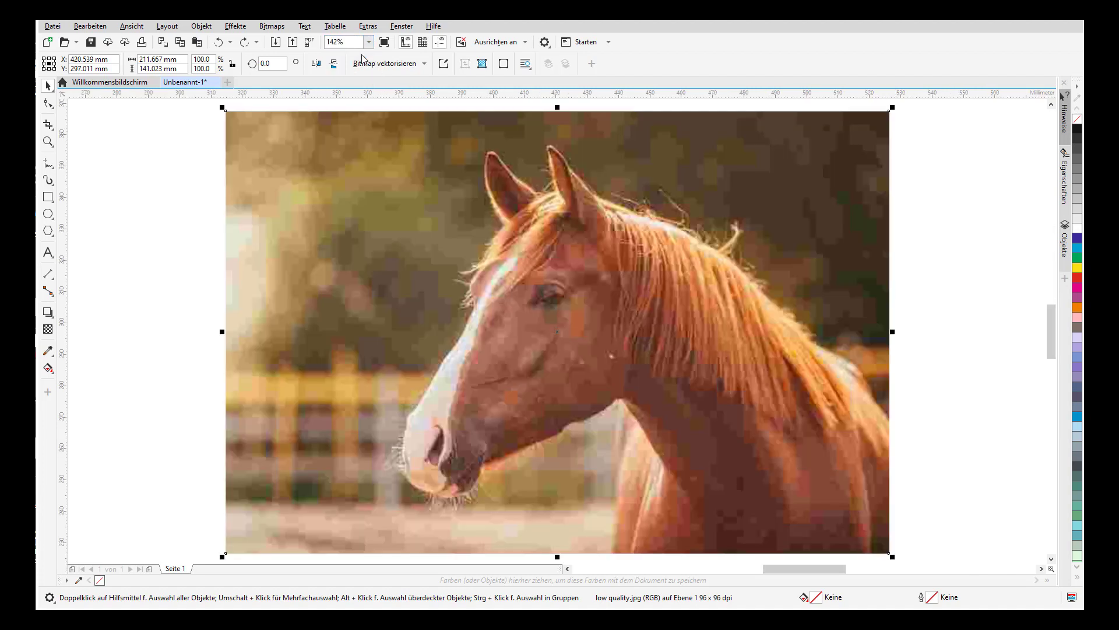
left_click(277, 28)
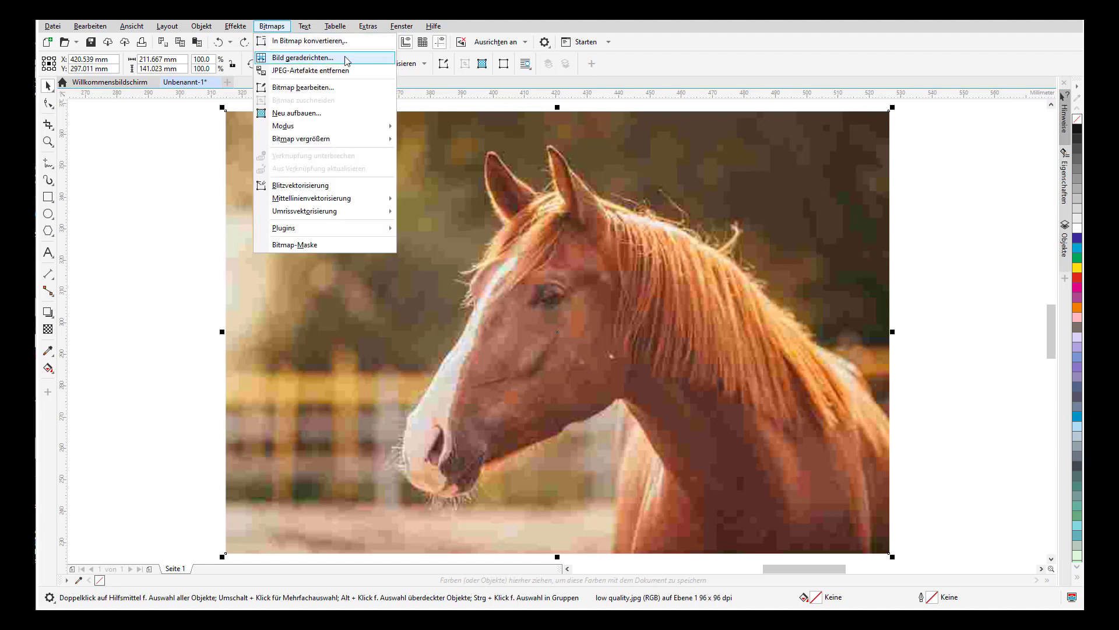
left_click(370, 74)
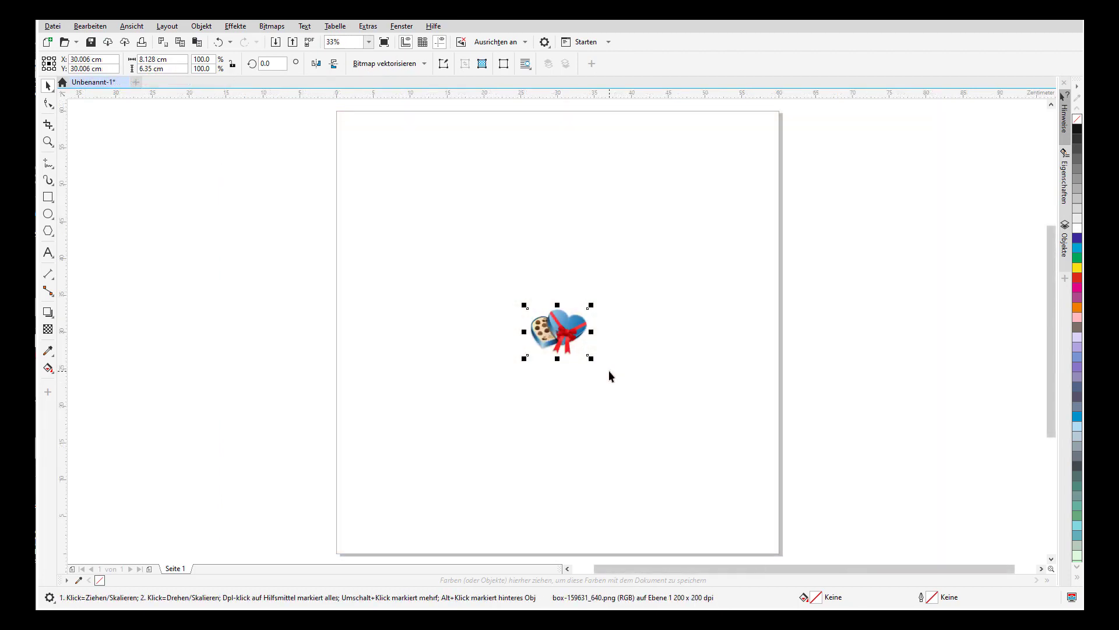
Step: Try to enlarge the chocolate box image freehand to about 57 × 44 cm and undo the scaling
left_click_drag(590, 359, 788, 500)
scroll(507, 366, "up", 7)
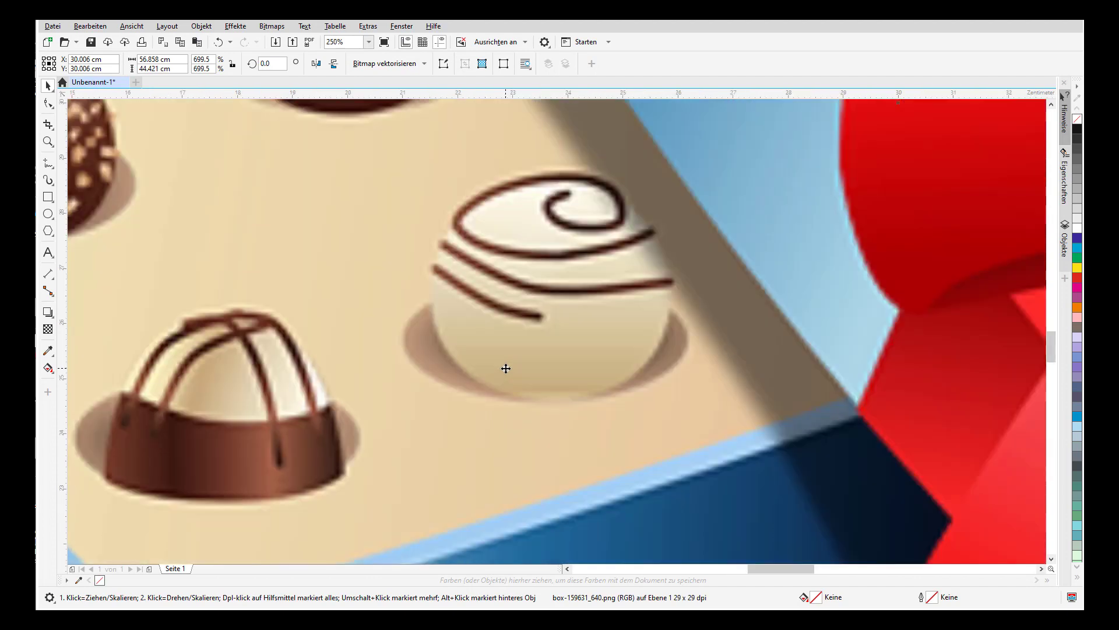
scroll(506, 368, "down", 7)
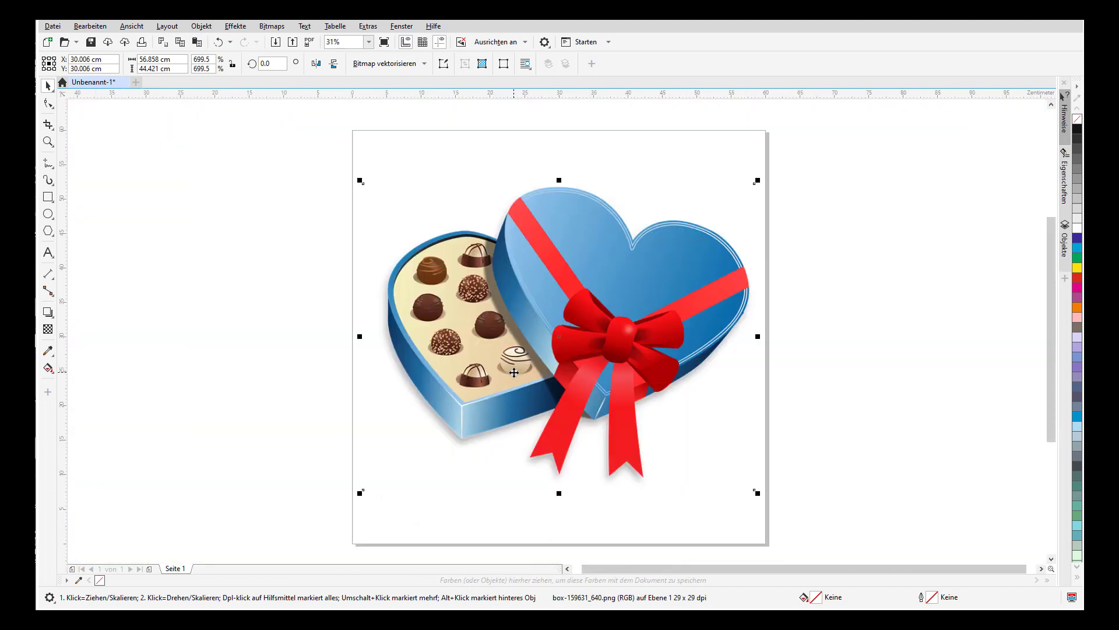
key("ctrl+z")
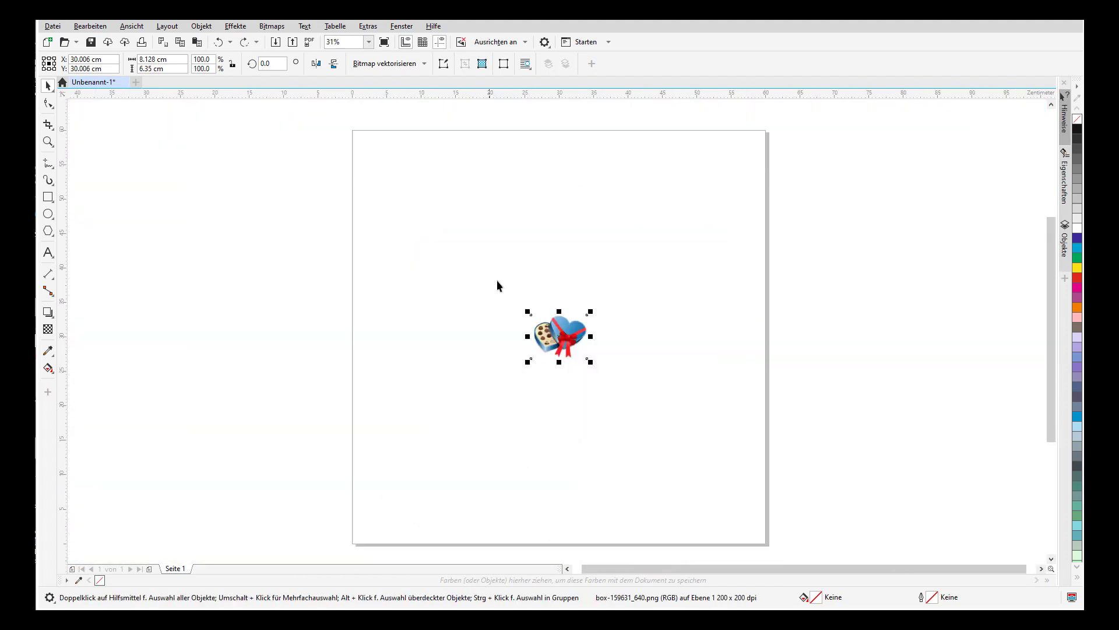
Step: Resample the chocolate box image to a width of 46 cm using the Illustration upscaling mode, keeping the aspect ratio
left_click(272, 27)
left_click(303, 112)
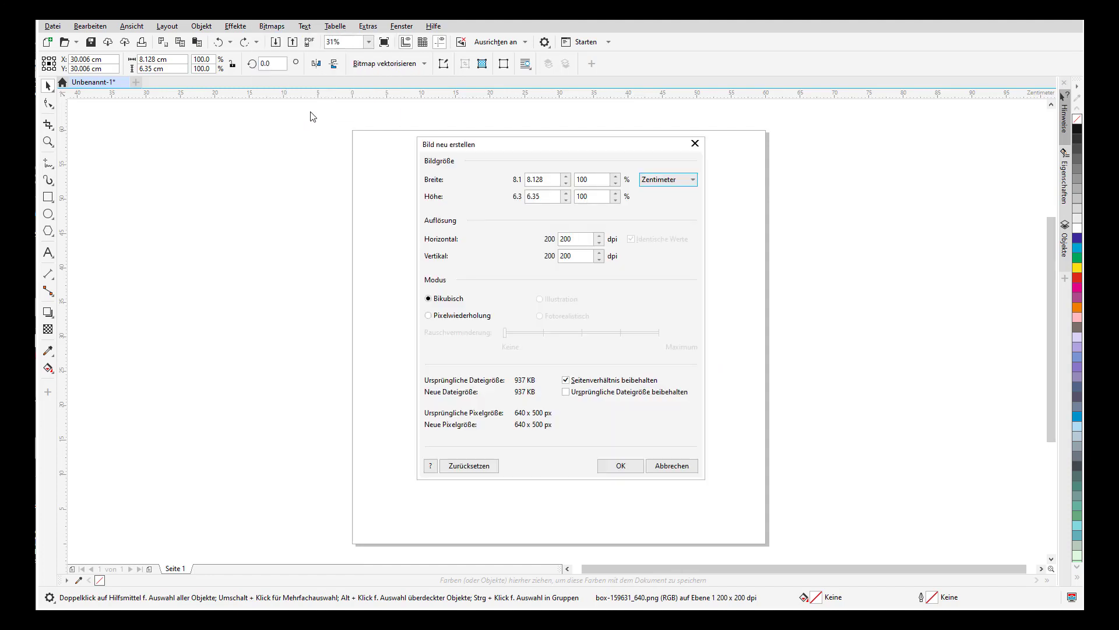
type("46")
key("Tab")
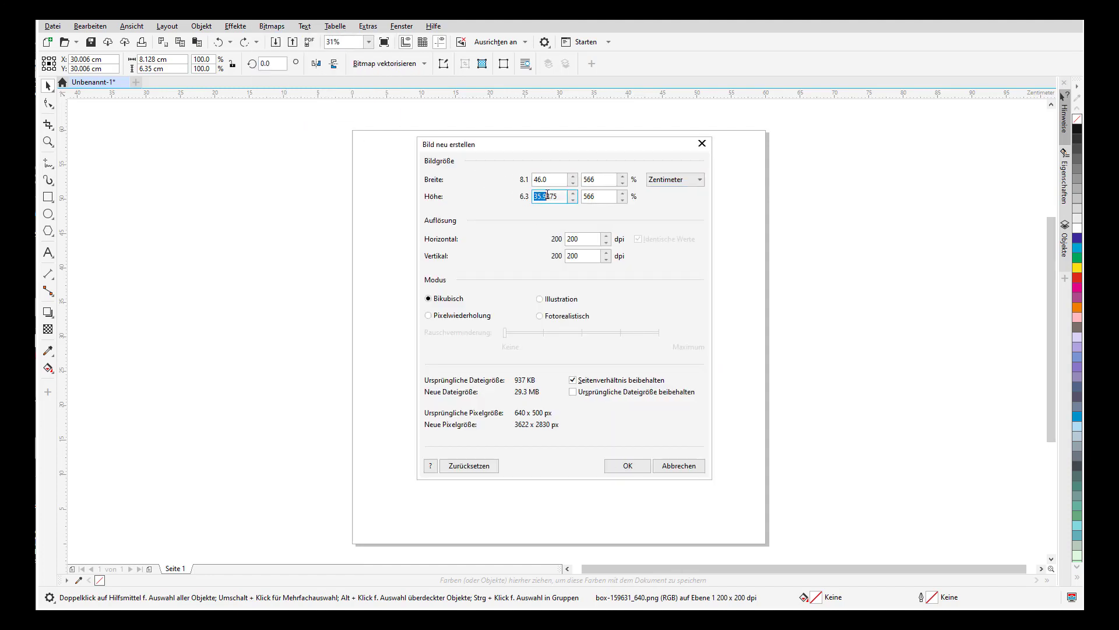
left_click(539, 298)
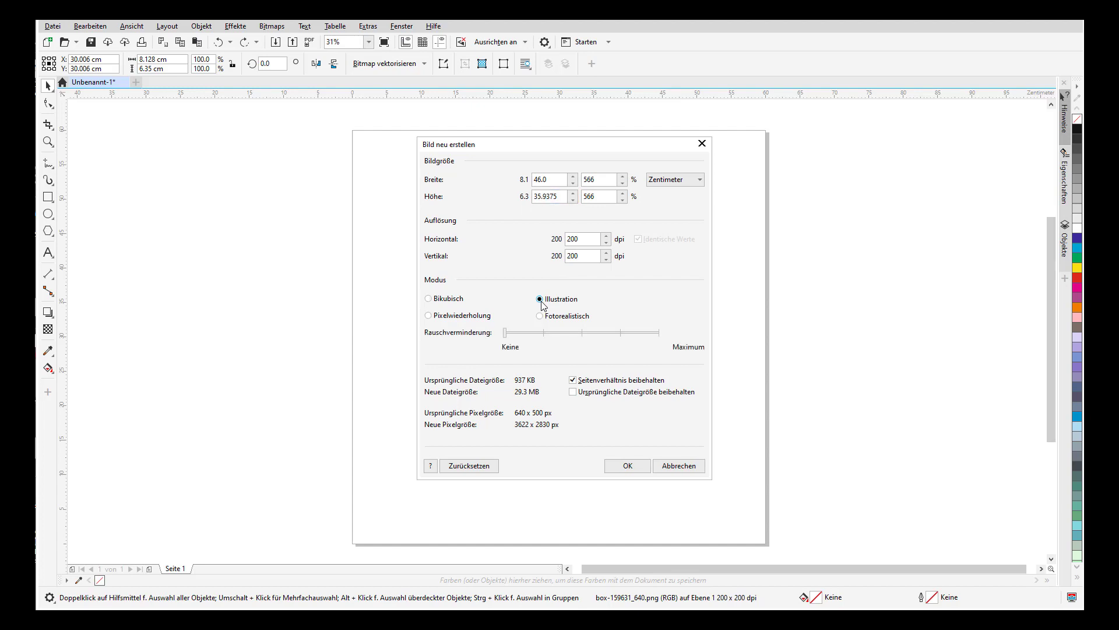
left_click(630, 468)
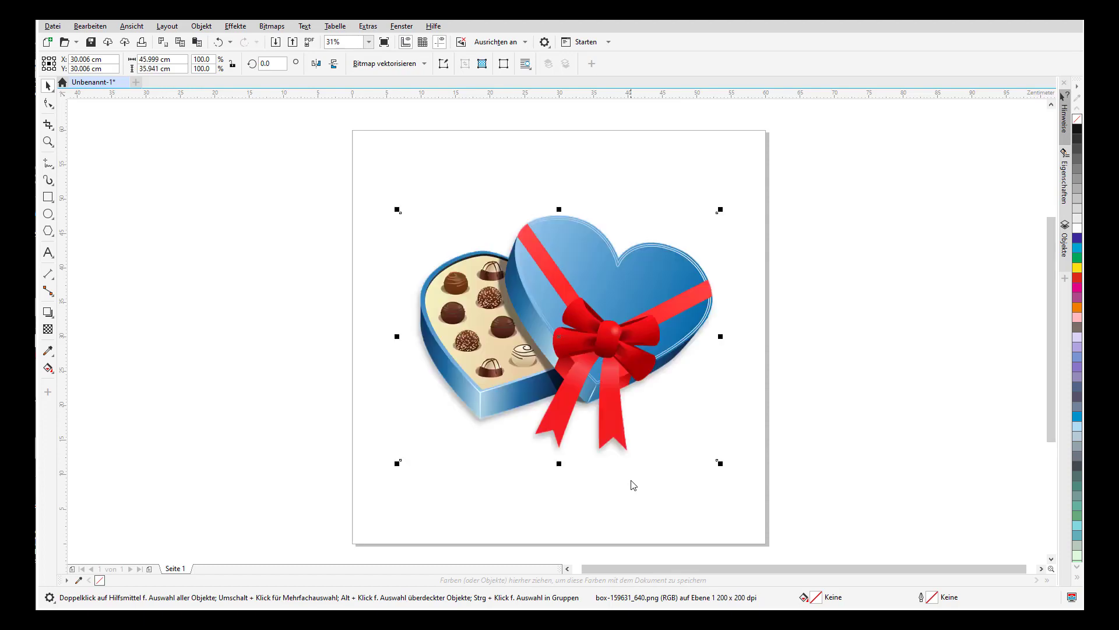
scroll(513, 357, "up", 6)
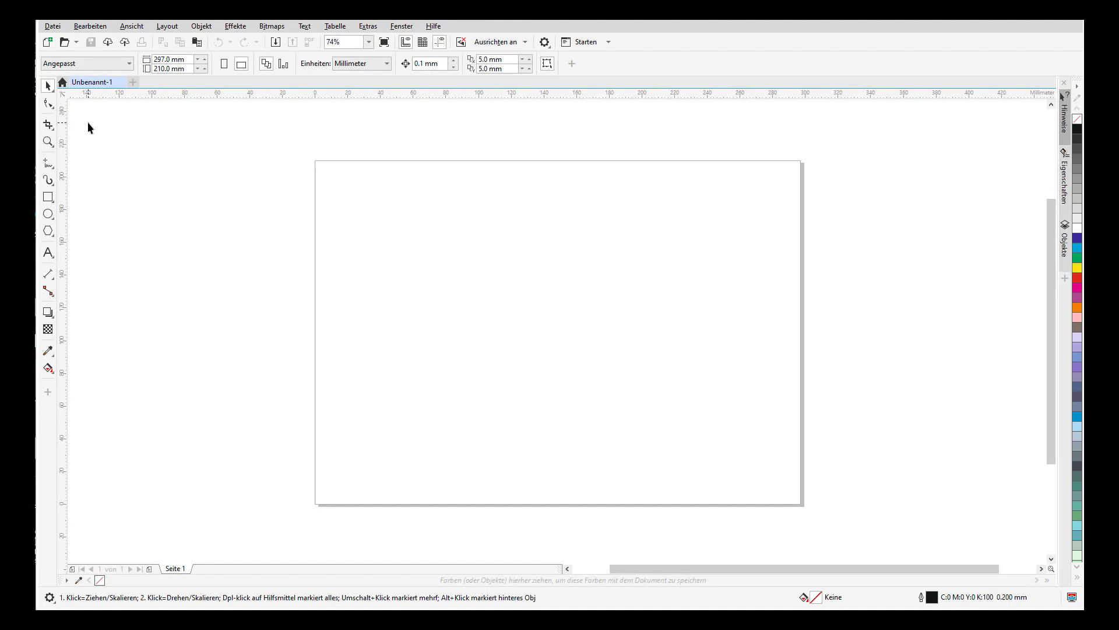
Step: Create a new document with centimetres as units, 150 cm wide and 100 cm high
left_click(52, 25)
left_click(297, 183)
left_click(601, 327)
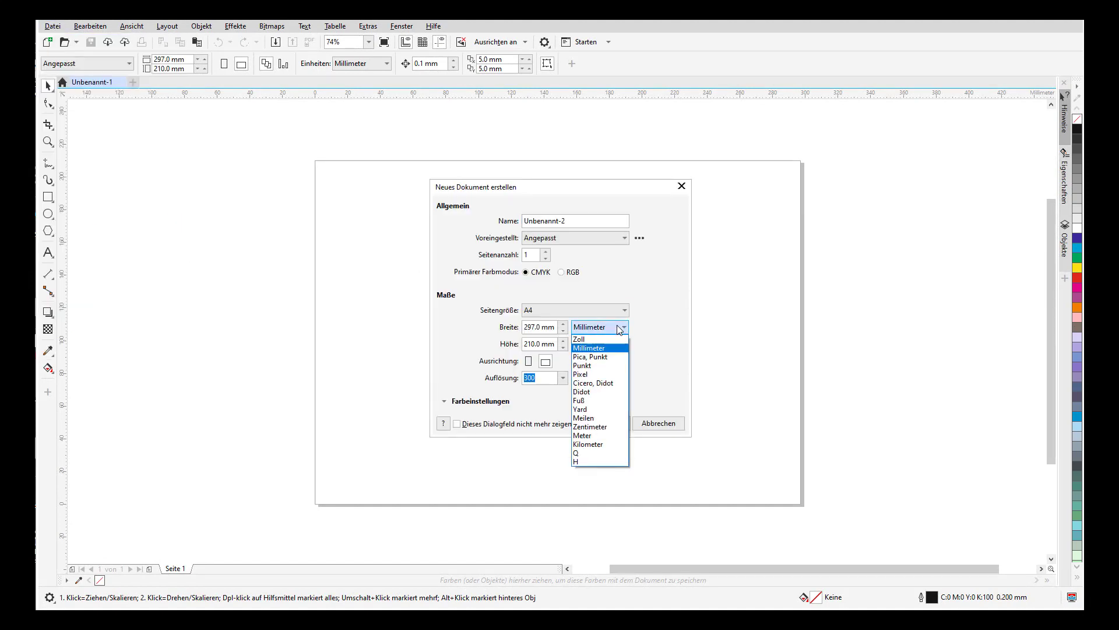
left_click(595, 429)
double_click(538, 327)
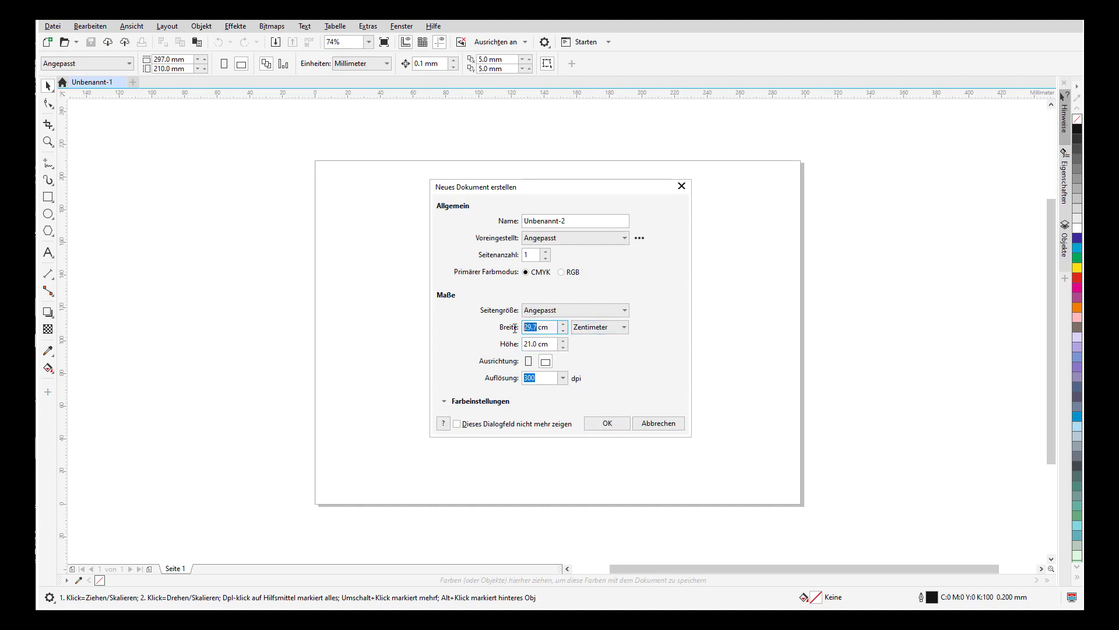
type("150")
double_click(524, 346)
type("100")
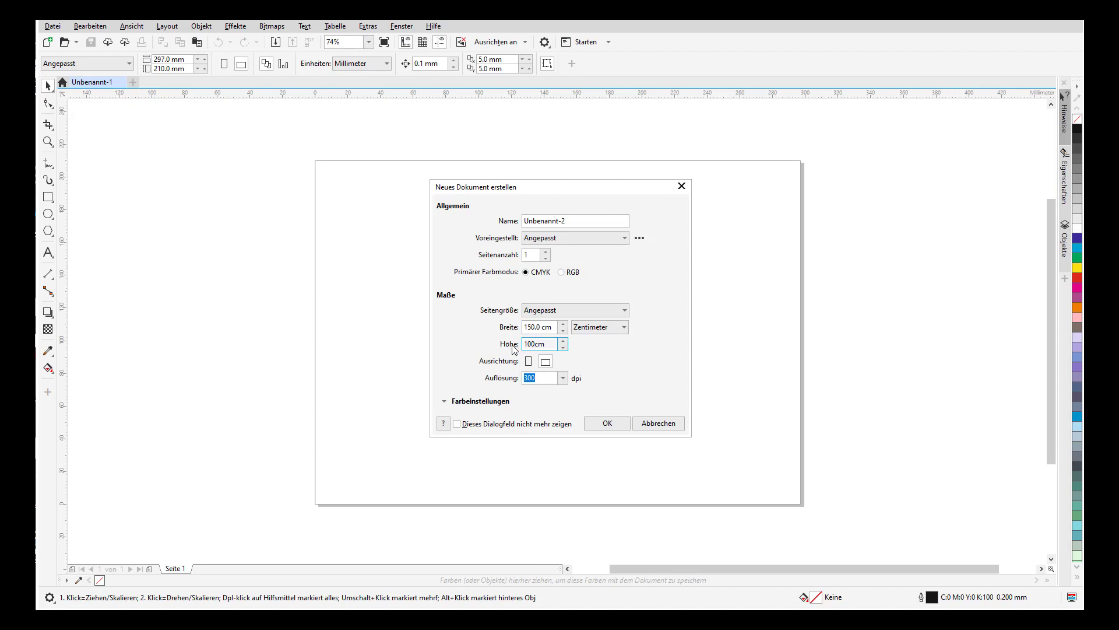
left_click(616, 425)
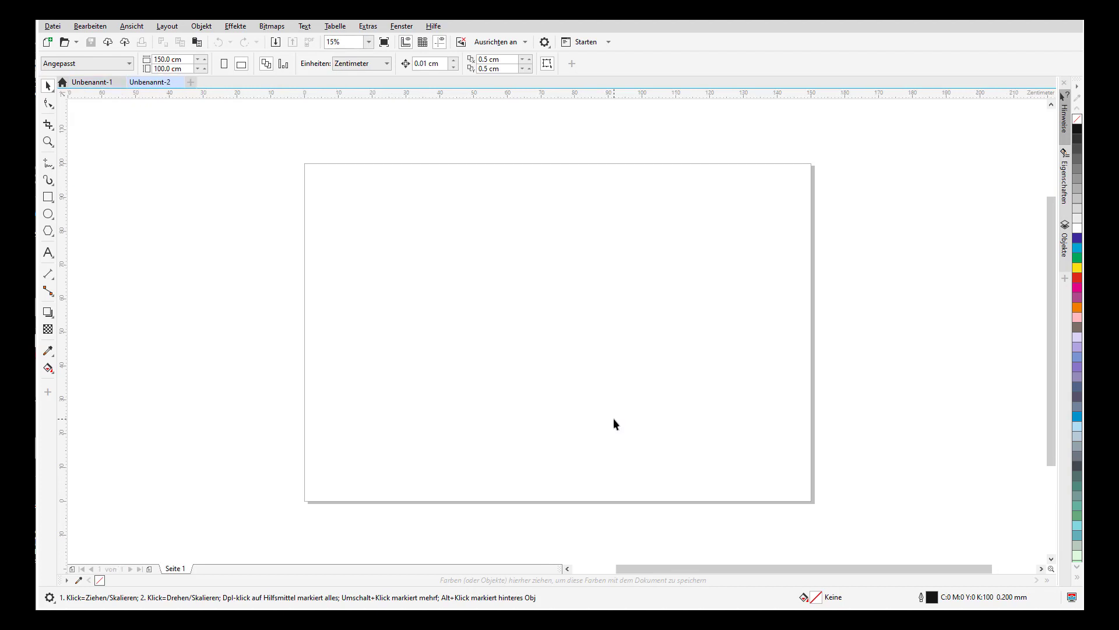
Step: Import the image low quality.jpg and place it at the centre of the page
left_click(53, 26)
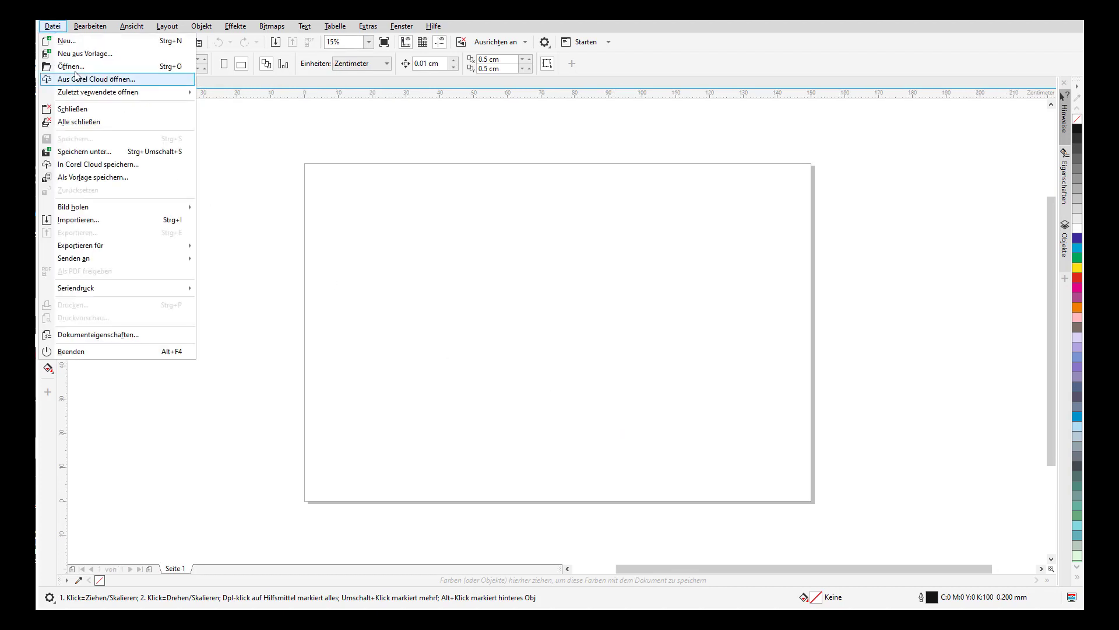
left_click(152, 222)
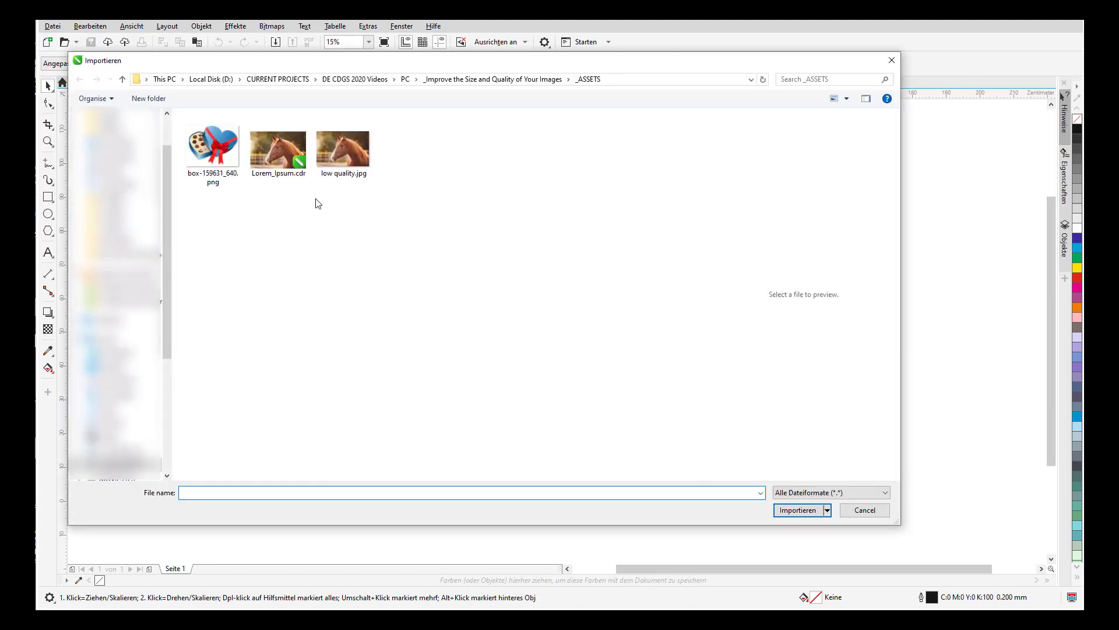
left_click(342, 153)
left_click(794, 510)
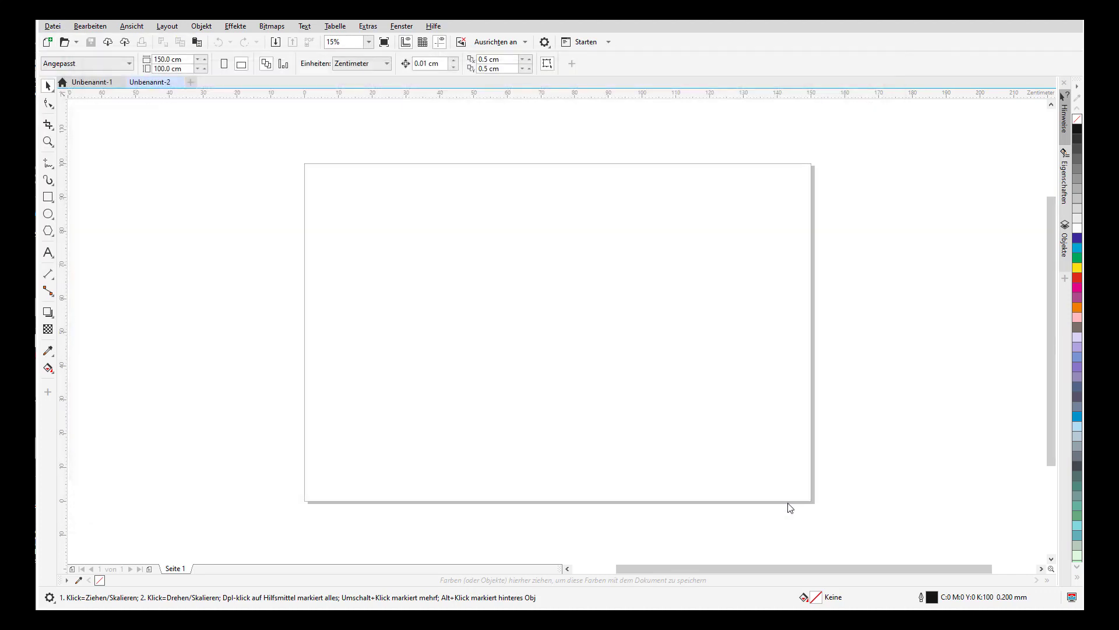
key("Return")
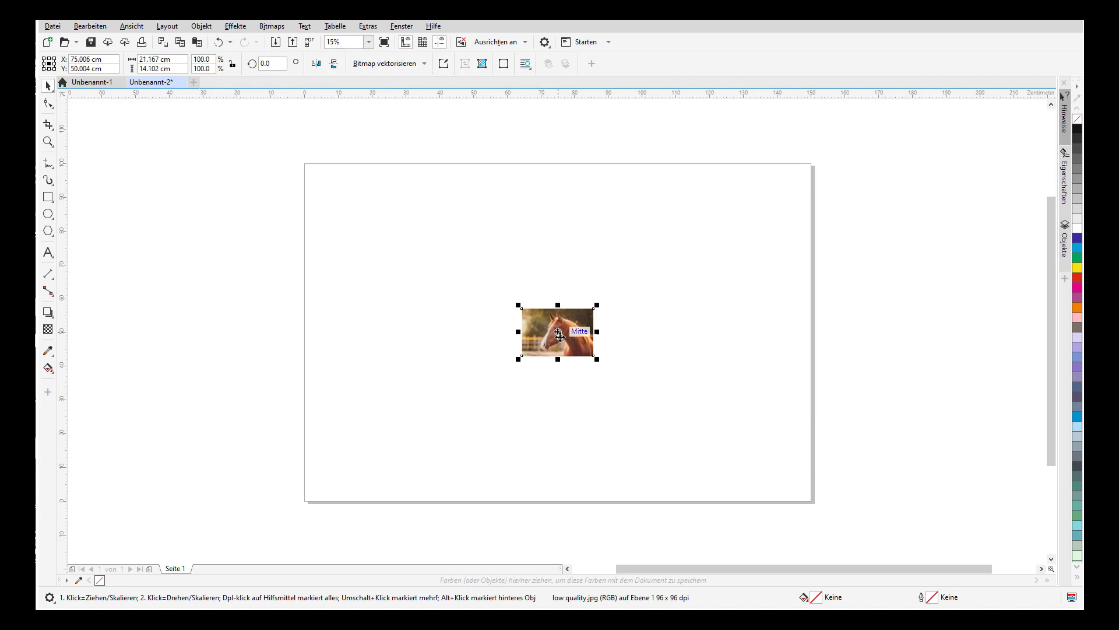
Step: Remove the JPEG artifacts from the imported horse photo
scroll(567, 333, "up", 6)
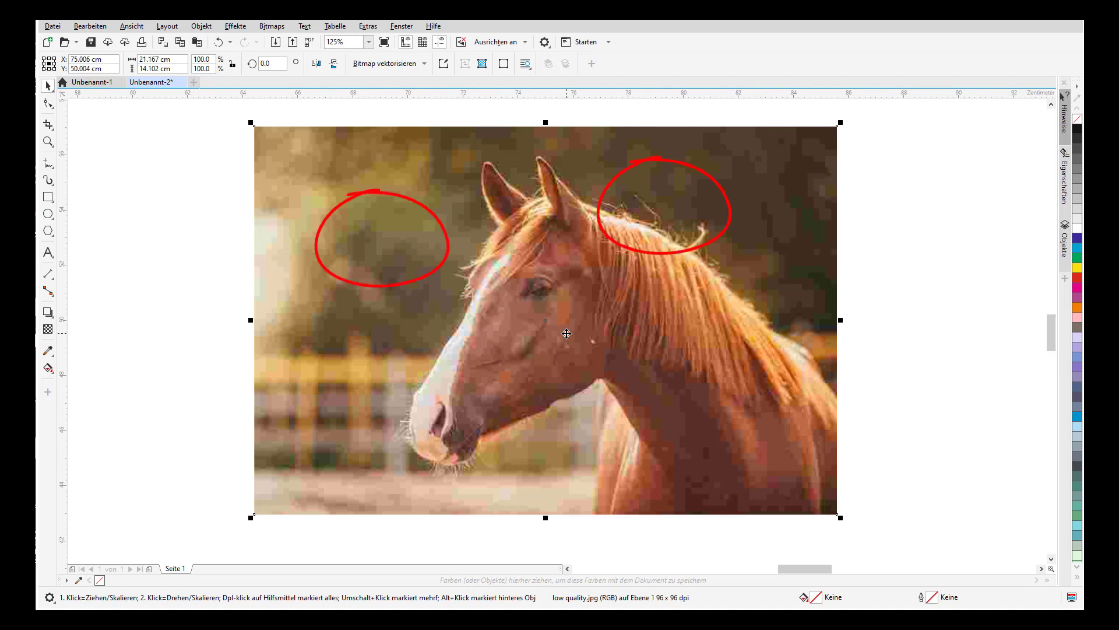
left_click(271, 25)
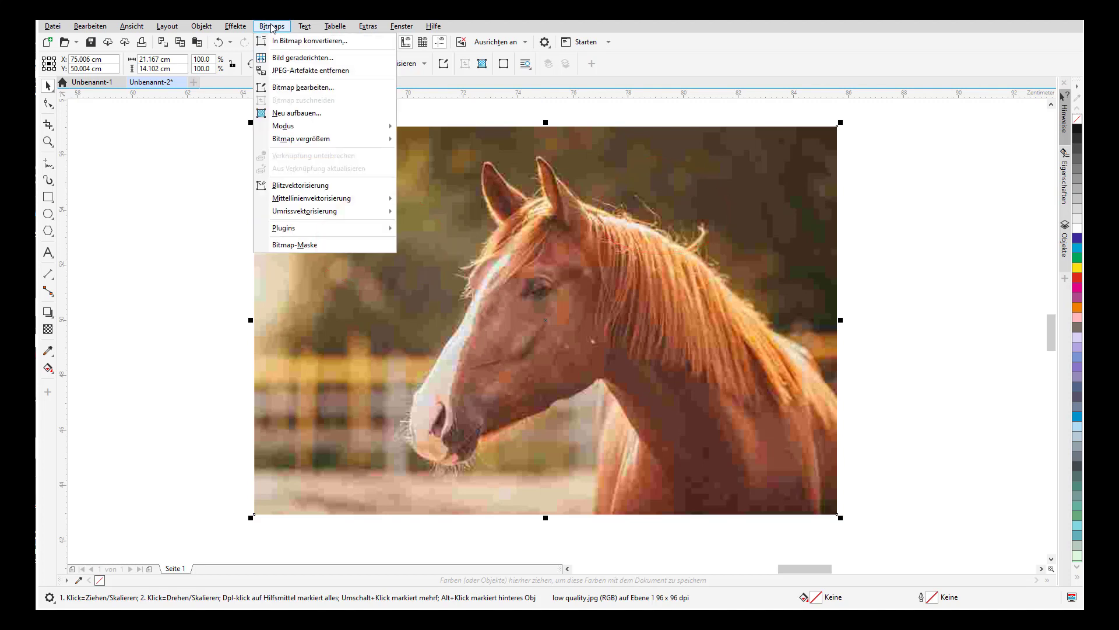
left_click(329, 70)
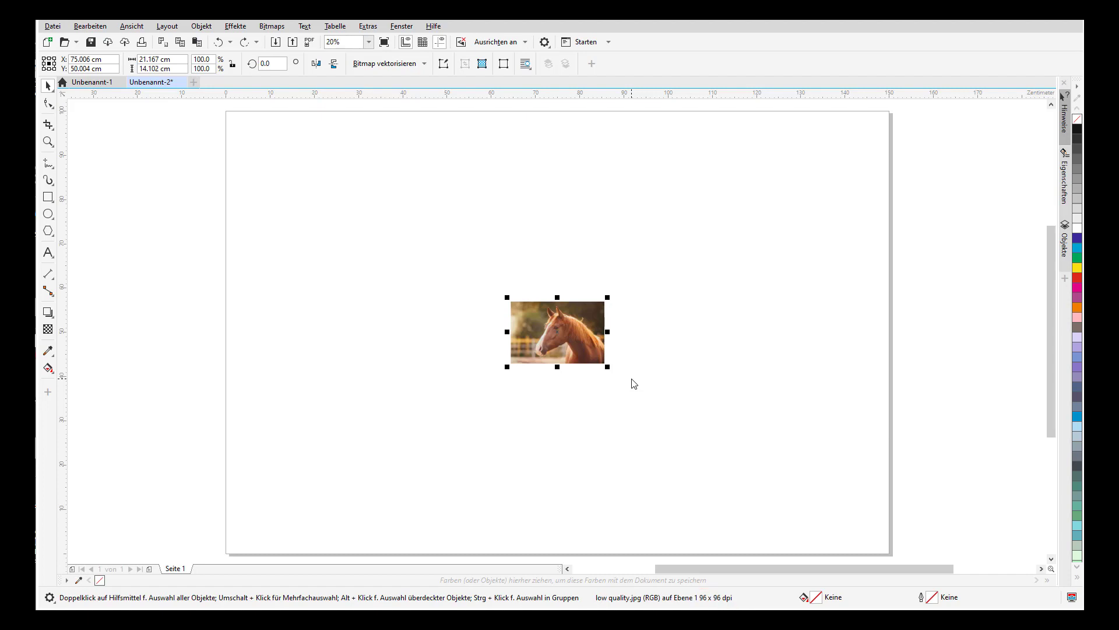
Step: Try to enlarge the horse photo freehand to about 146 × 97 cm and undo the scaling
left_click_drag(609, 371, 885, 556)
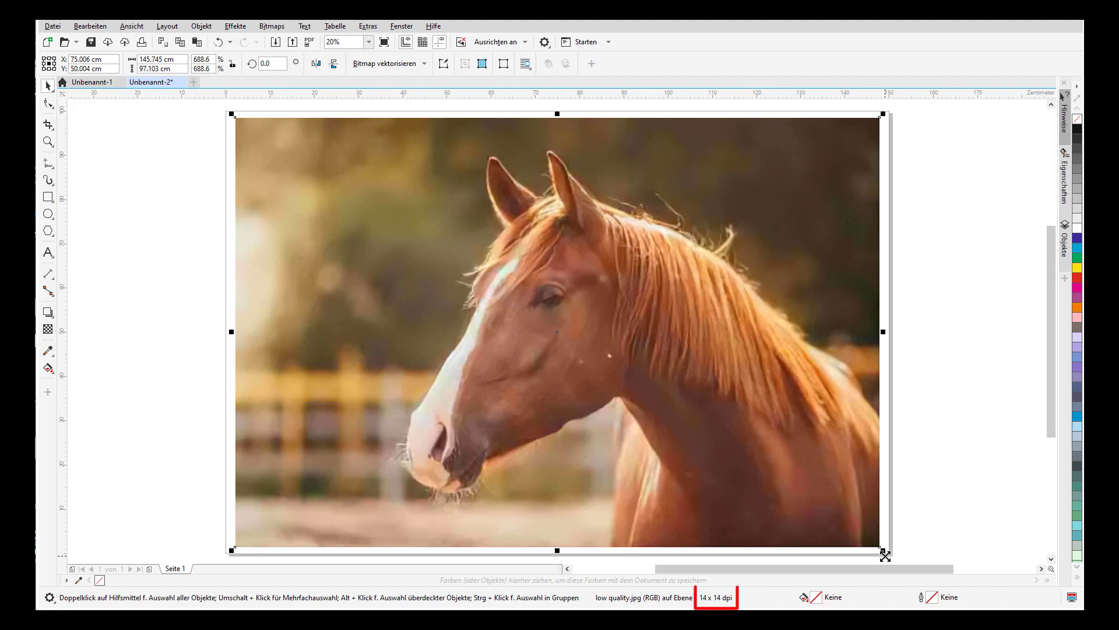
left_click(218, 42)
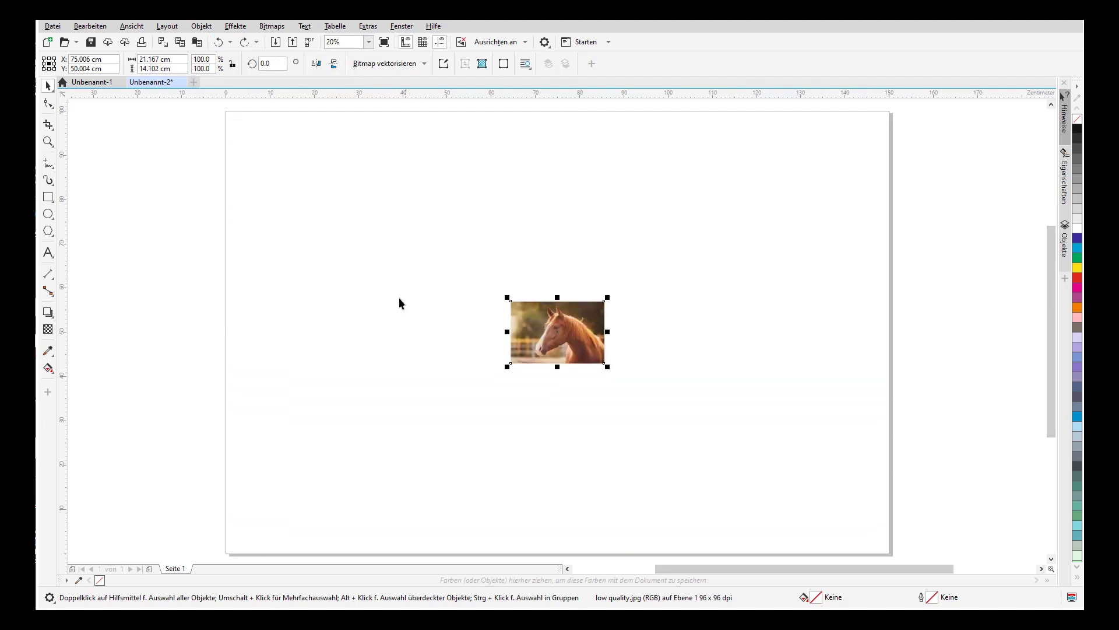
Step: Resample the horse photo to a width of 150 cm using the Photorealistic mode with noise reduction at the middle level
left_click(271, 26)
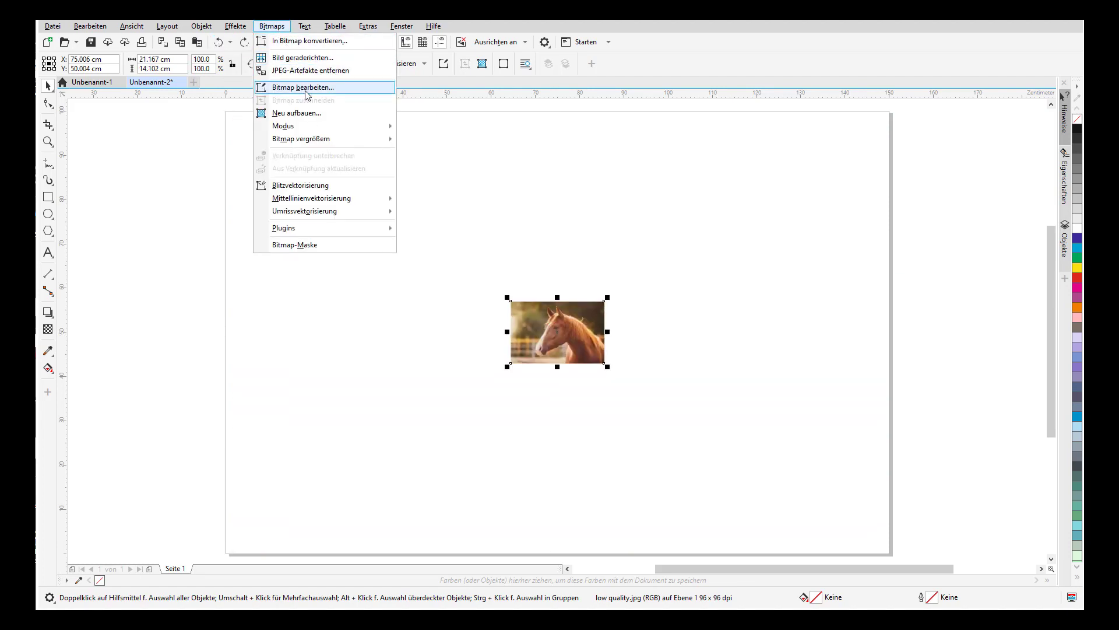
left_click(305, 118)
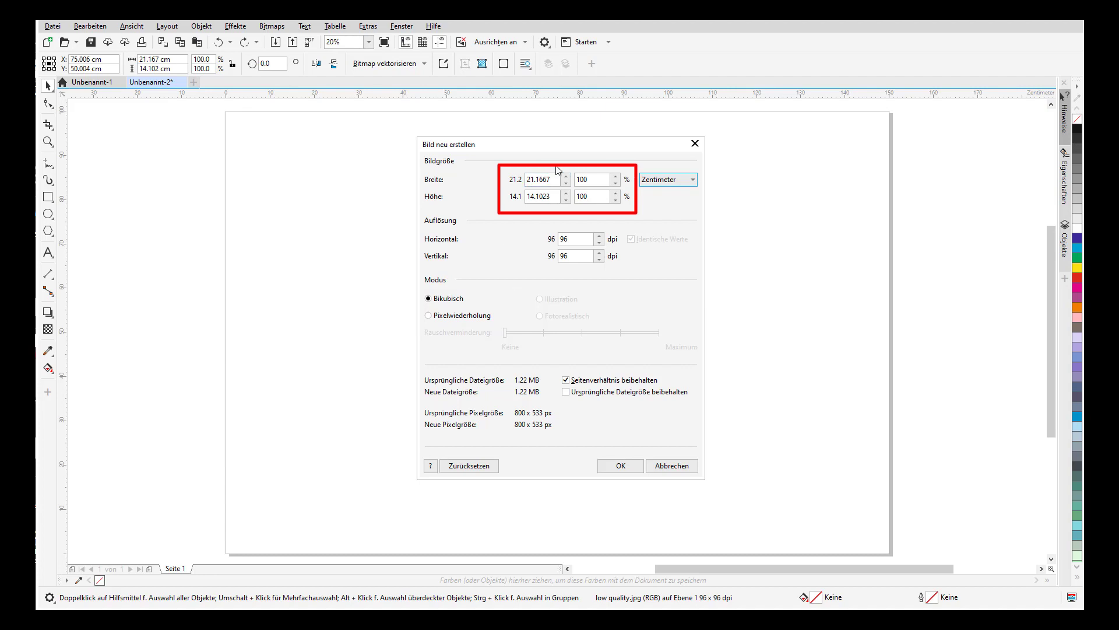
left_click_drag(558, 179, 522, 173)
type("150")
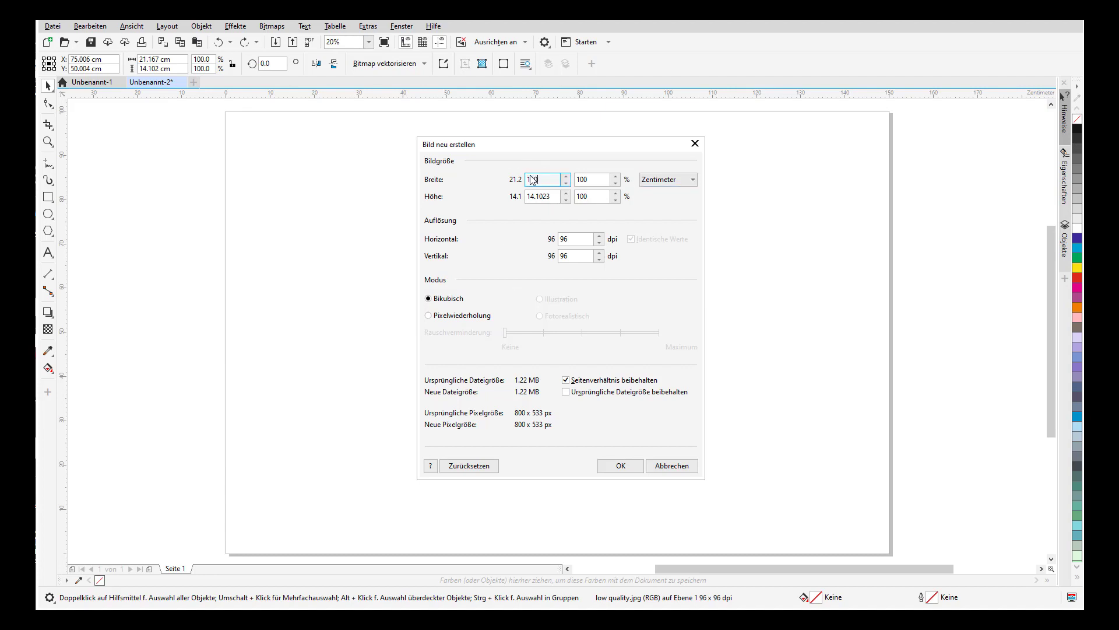
left_click(544, 199)
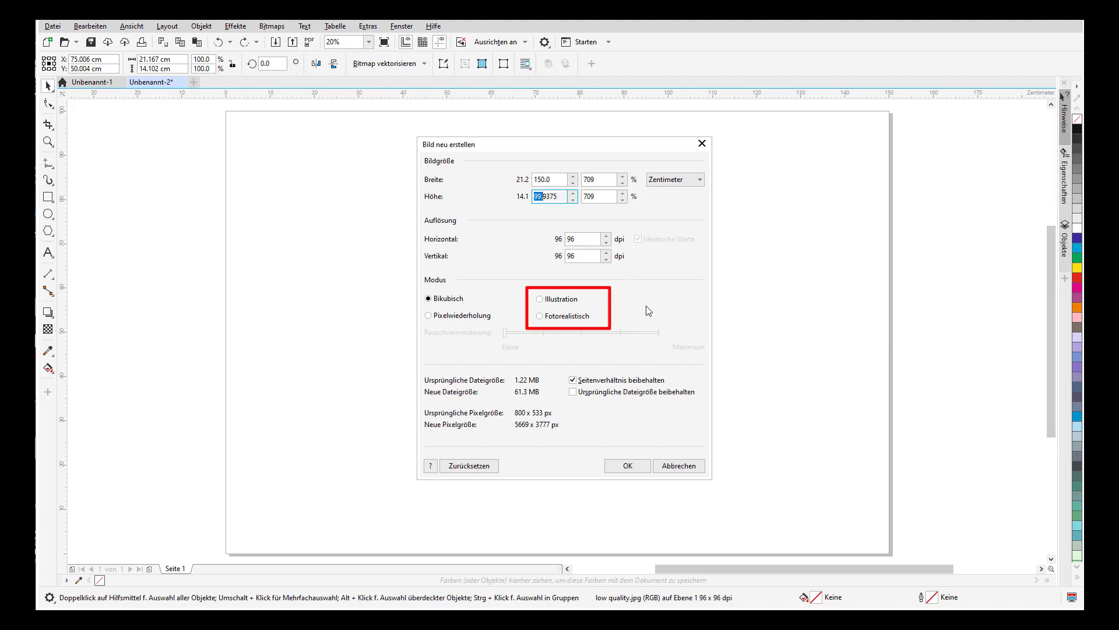
left_click(539, 317)
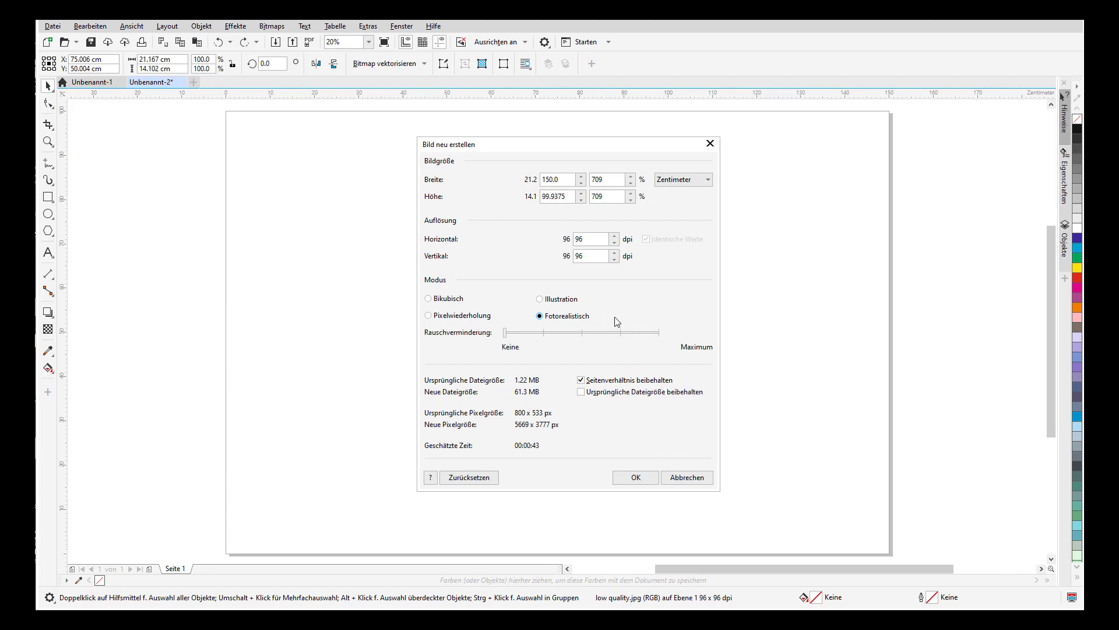
left_click_drag(505, 333, 582, 337)
left_click(635, 477)
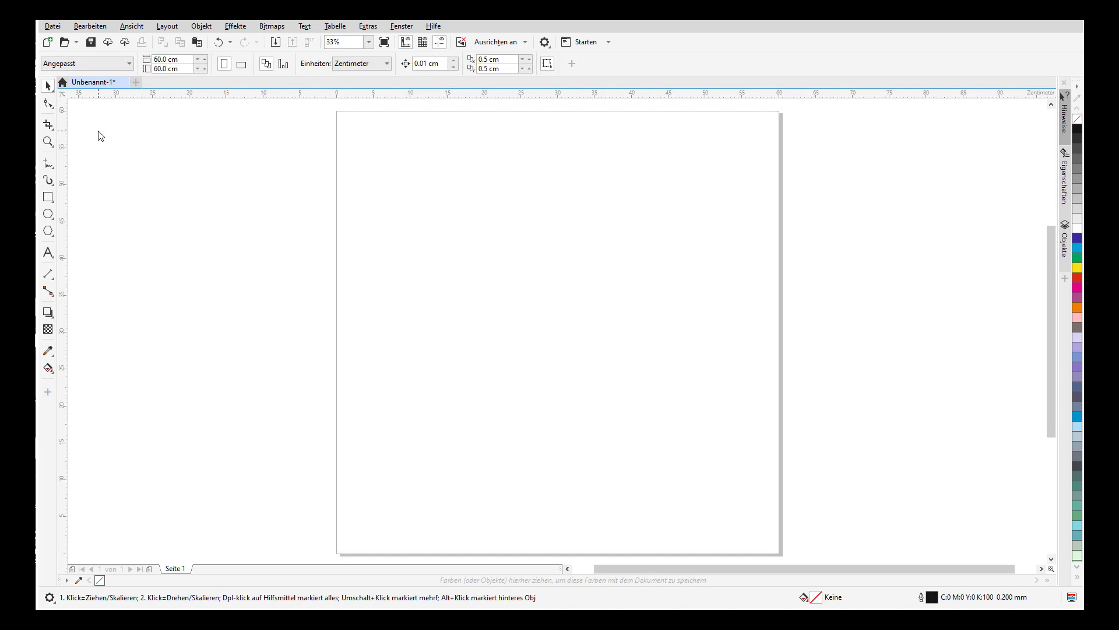
Step: Import box-159631_640.png and place it at the centre of the 60 × 60 cm page
left_click(53, 26)
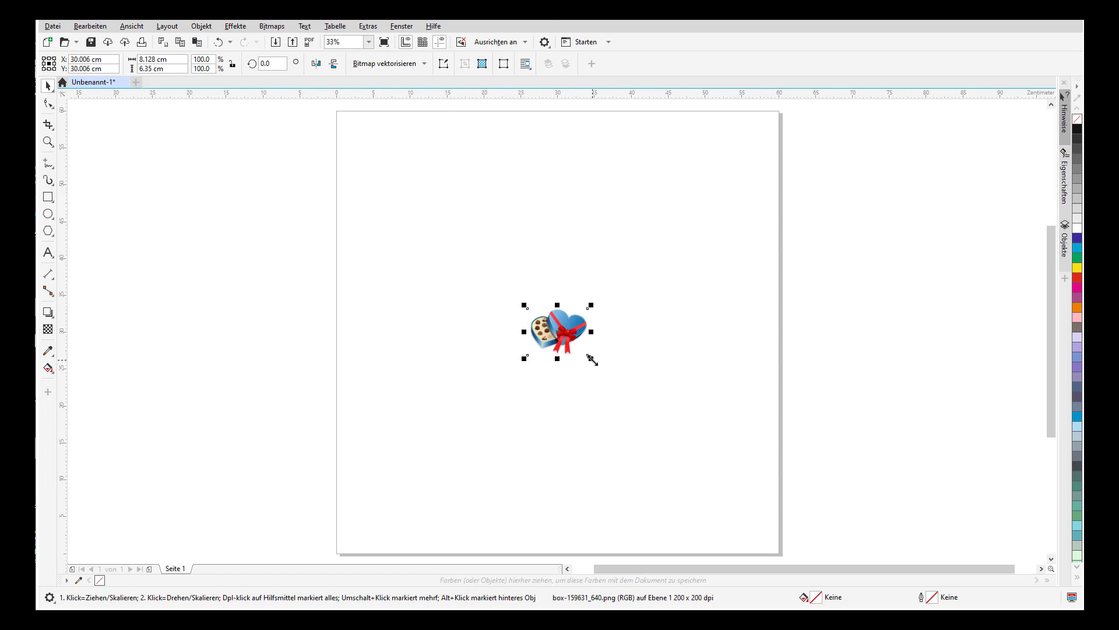
Step: Try to enlarge the chocolate box image freehand to about 51 × 40 cm and undo the scaling
left_click_drag(592, 359, 750, 542)
scroll(504, 351, "up", 5)
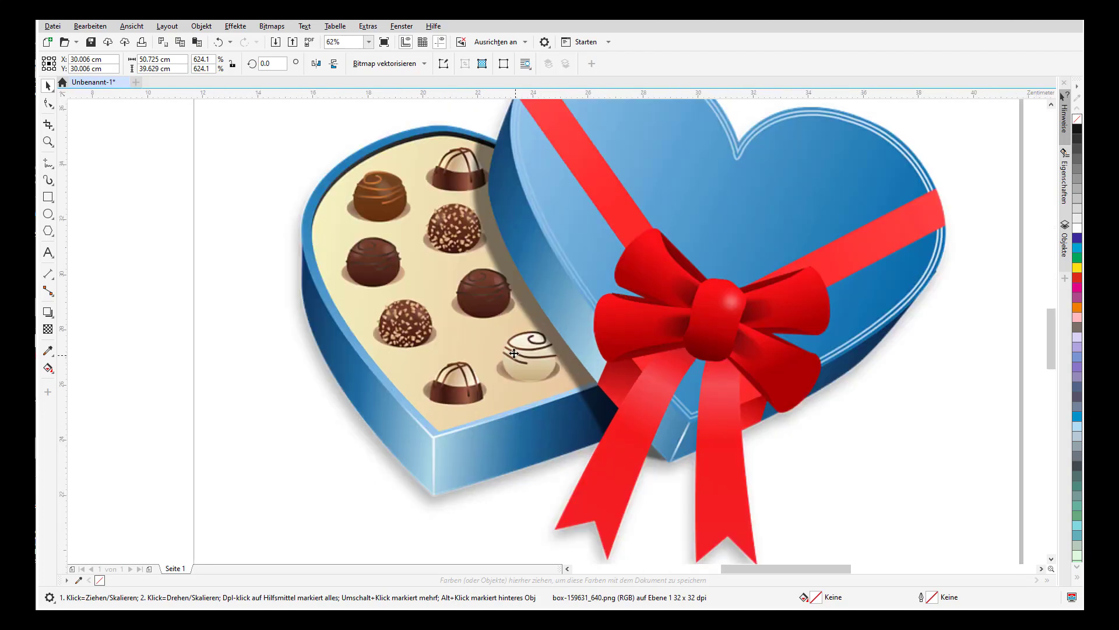
key("ctrl+z")
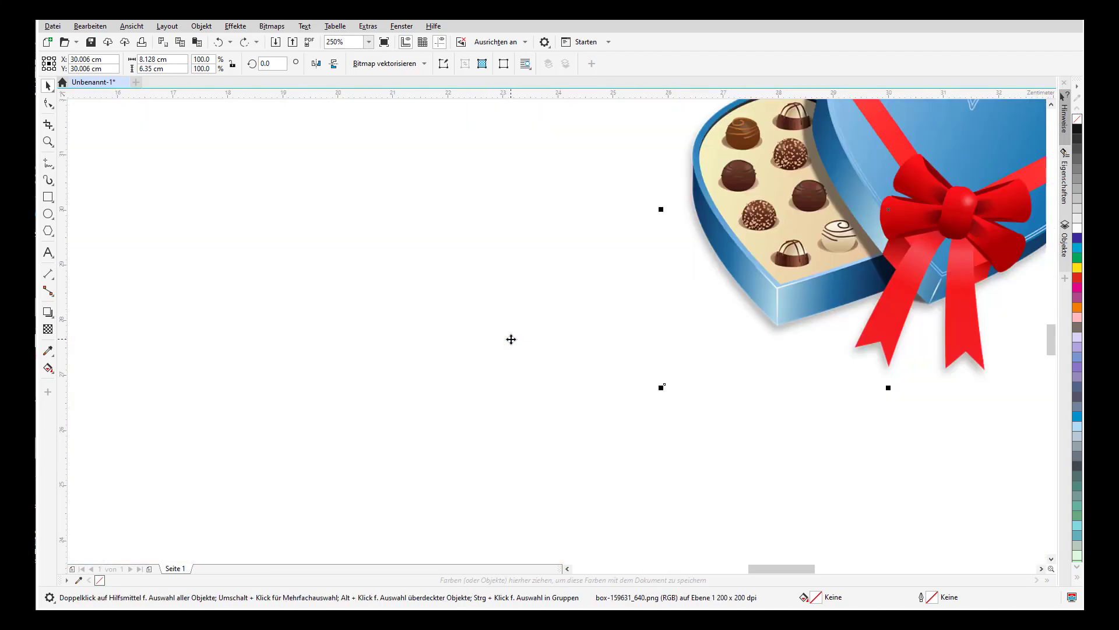
left_click(368, 42)
left_click(344, 89)
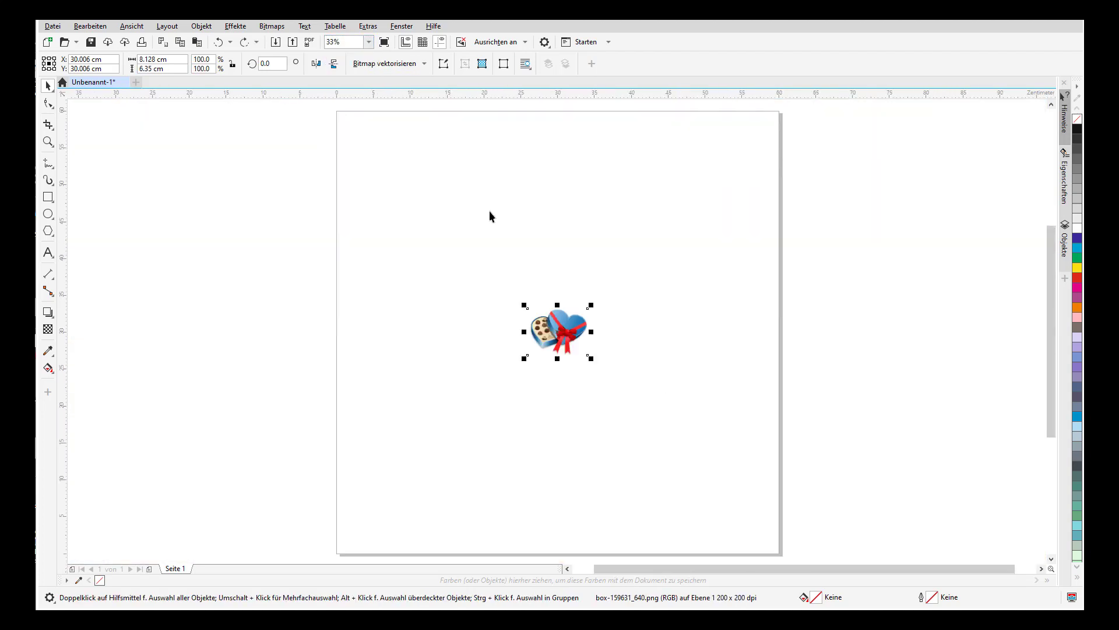
Step: Resample the chocolate box image to a width of 46 cm in Illustration mode and inspect the chocolates up close
left_click(271, 25)
left_click(339, 114)
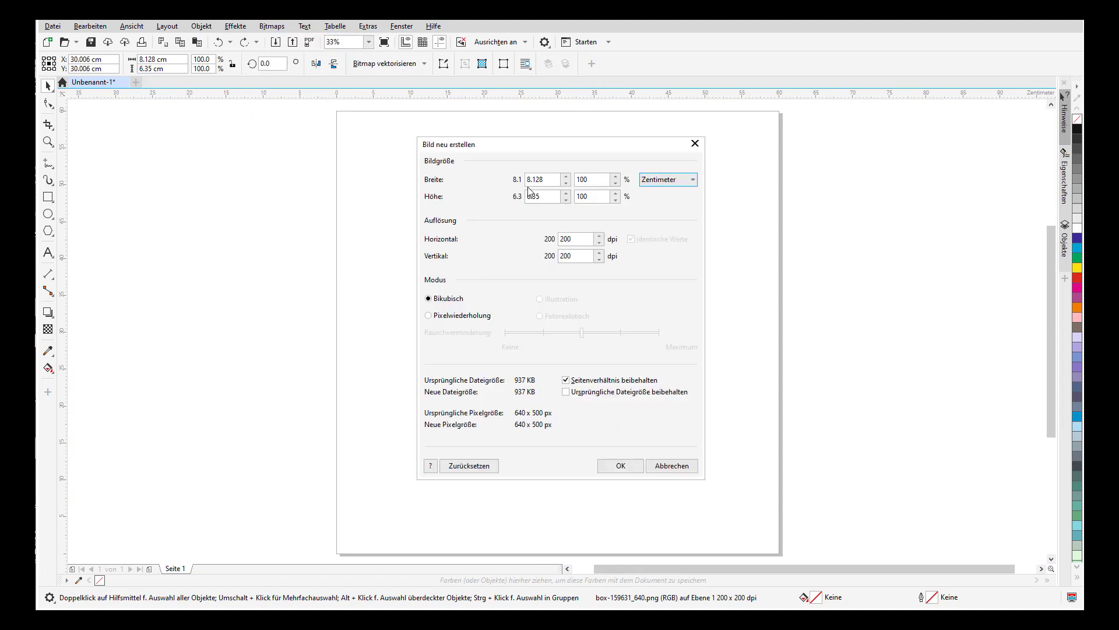
double_click(532, 179)
type("46")
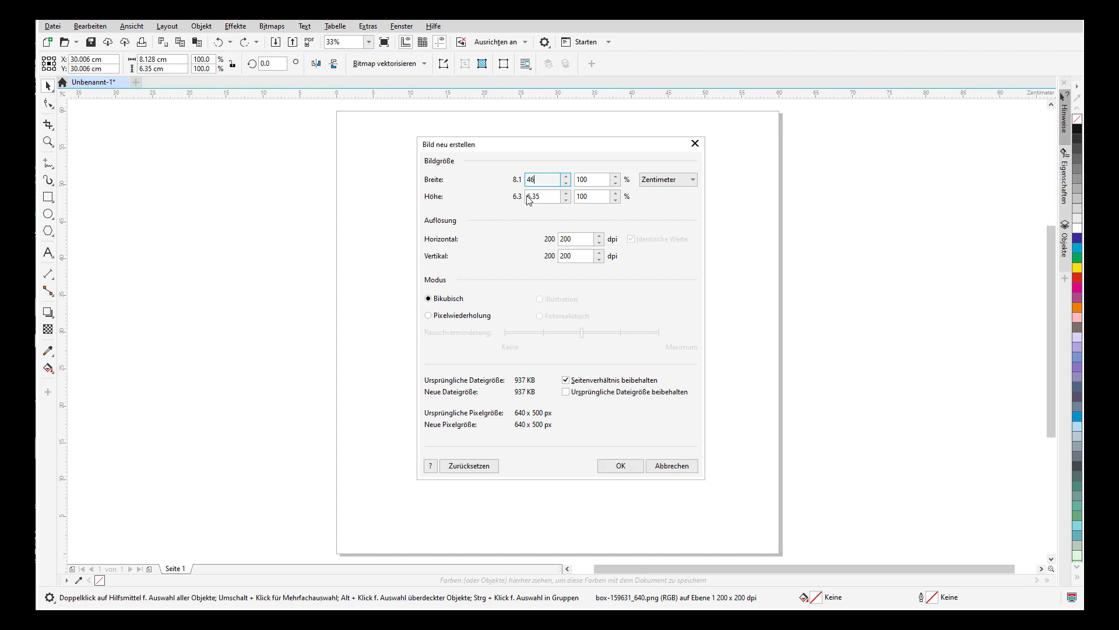
left_click(529, 198)
left_click(551, 302)
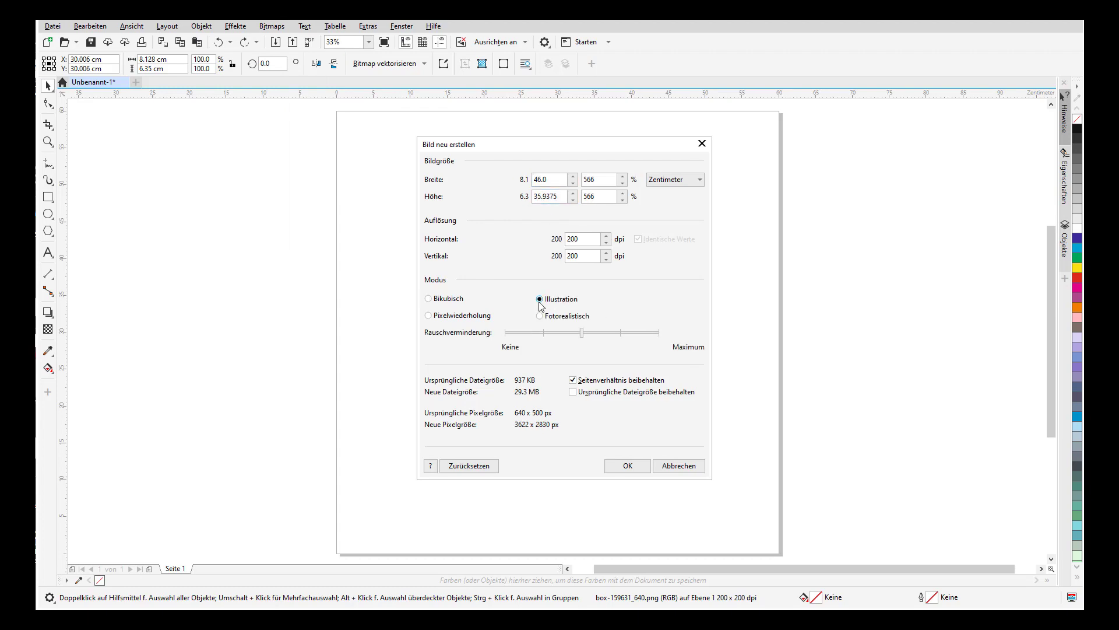
left_click(627, 482)
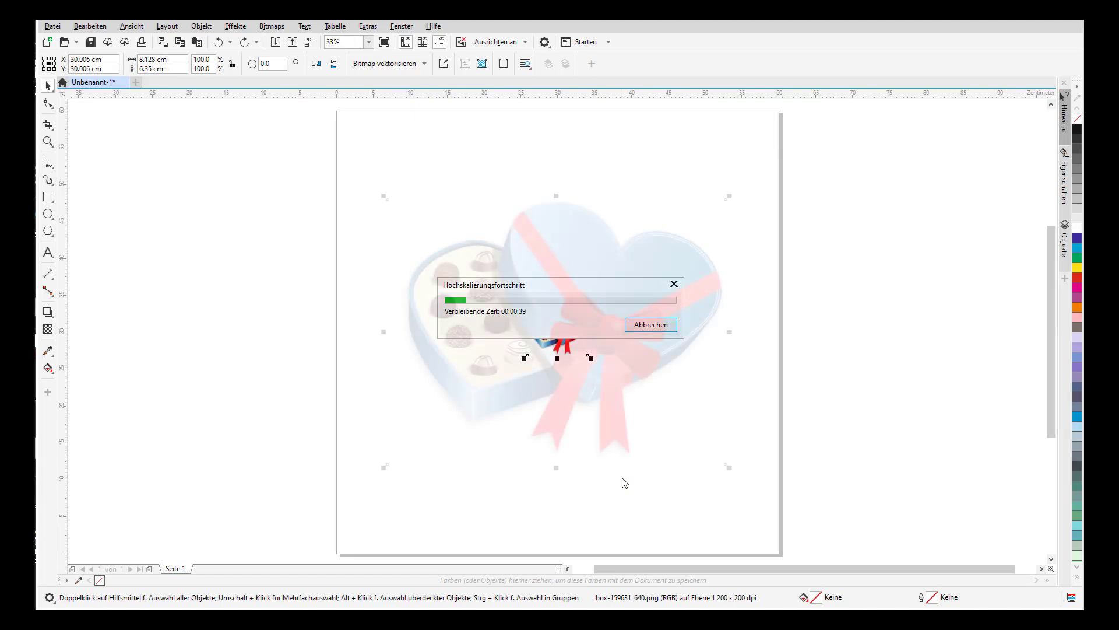
key("z")
left_click_drag(426, 301, 610, 434)
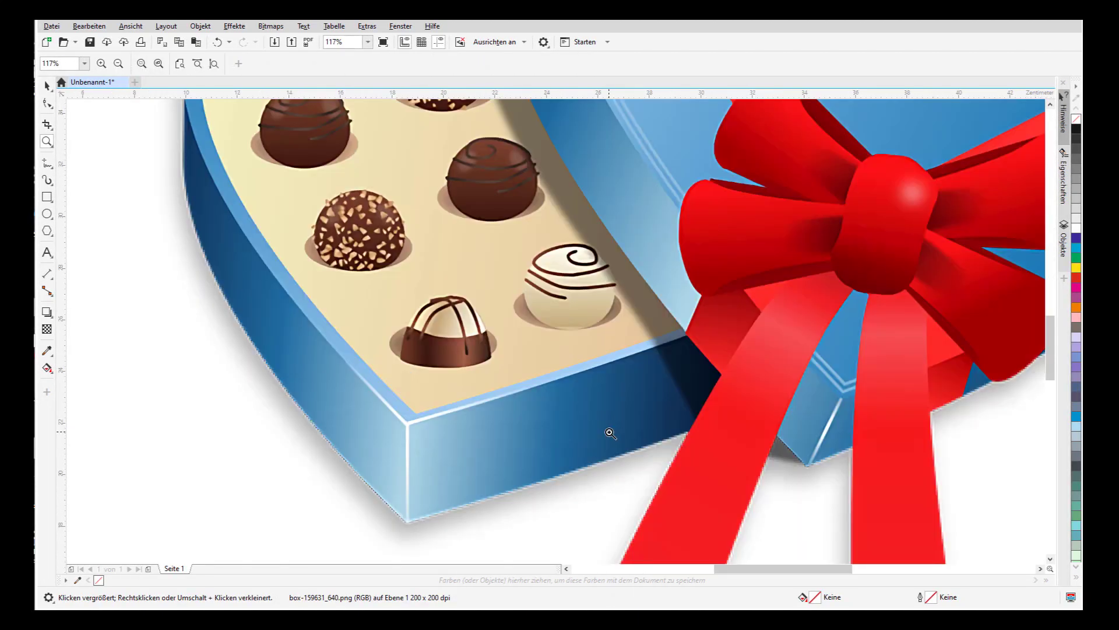
key("space")
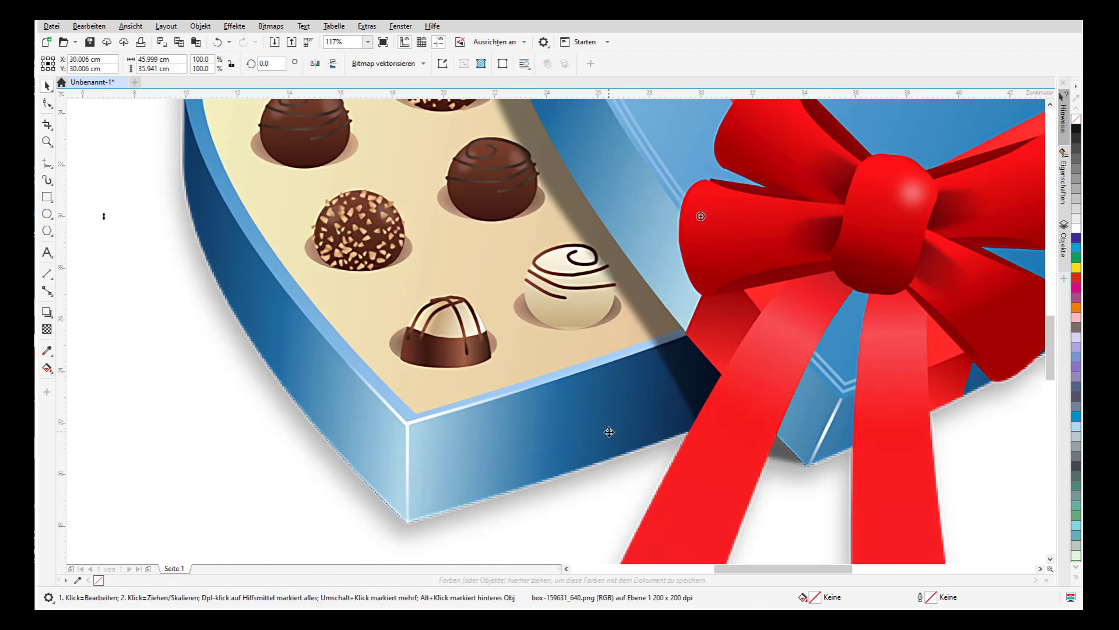